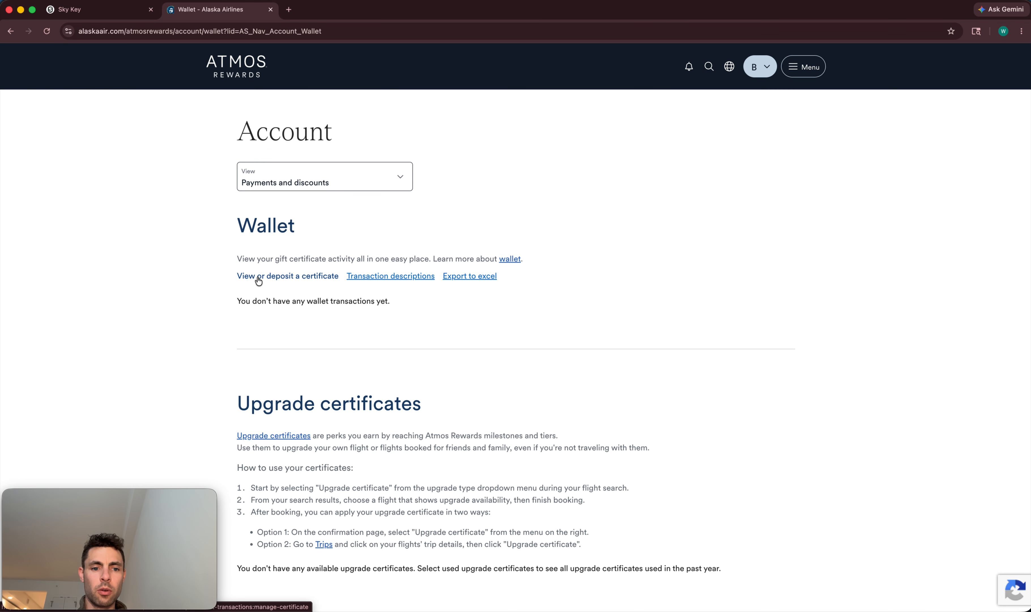
- View the wallet's page for viewing or depositing a certificate and return to the wallet overview
left_click(273, 278)
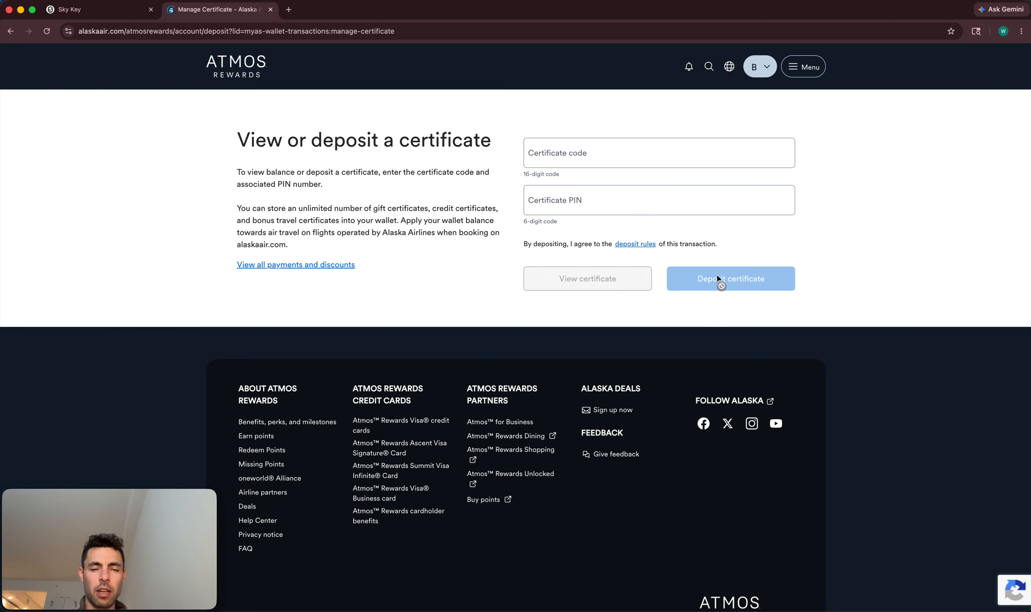
left_click(11, 31)
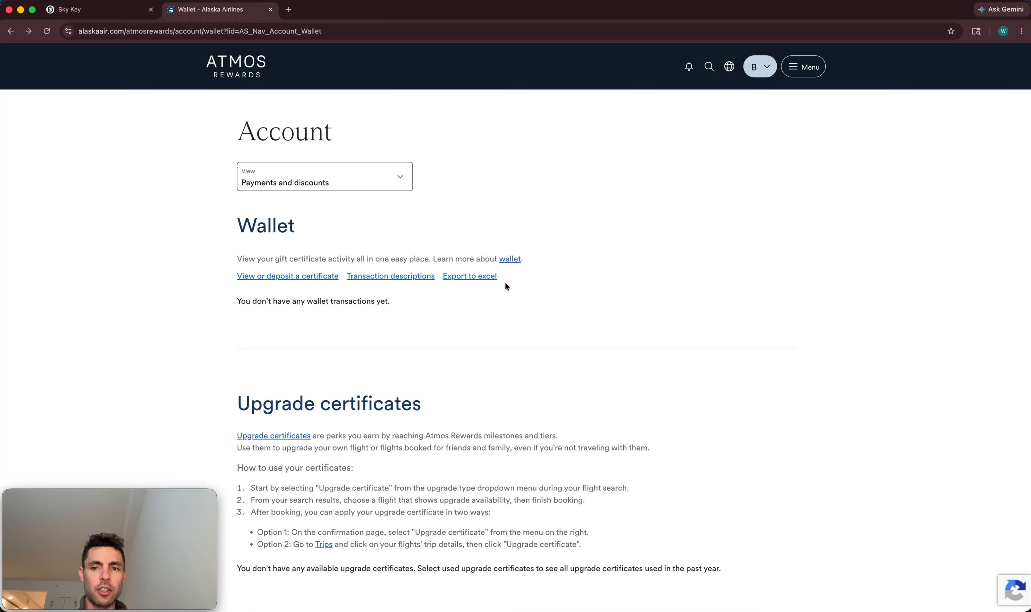
- Open the Alaska Airlines booking page and search one-way flights from EWR to SEA on Aug 12 for 1 adult
left_click(790, 67)
left_click(814, 150)
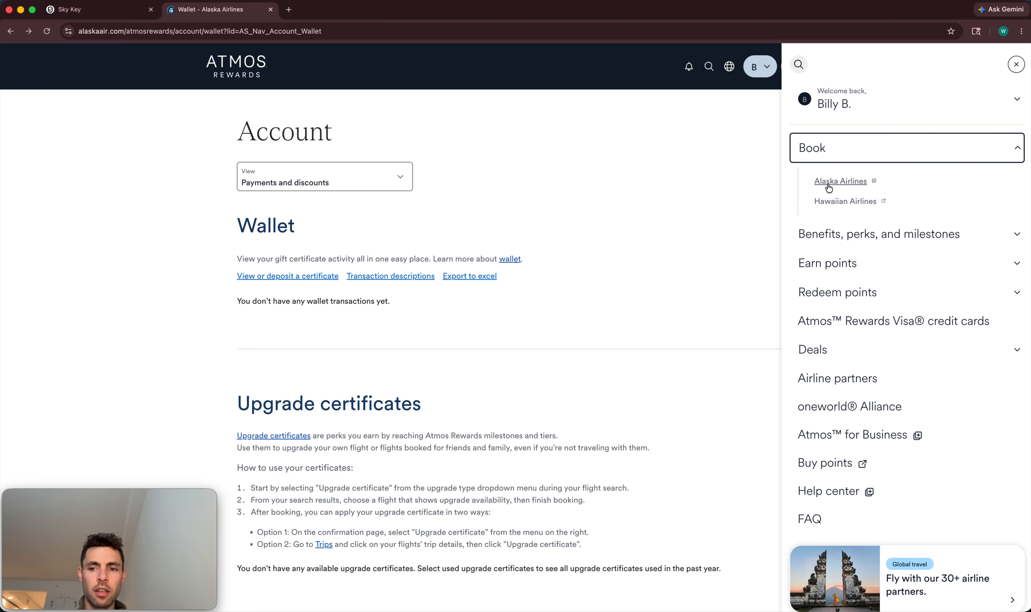
left_click(827, 180)
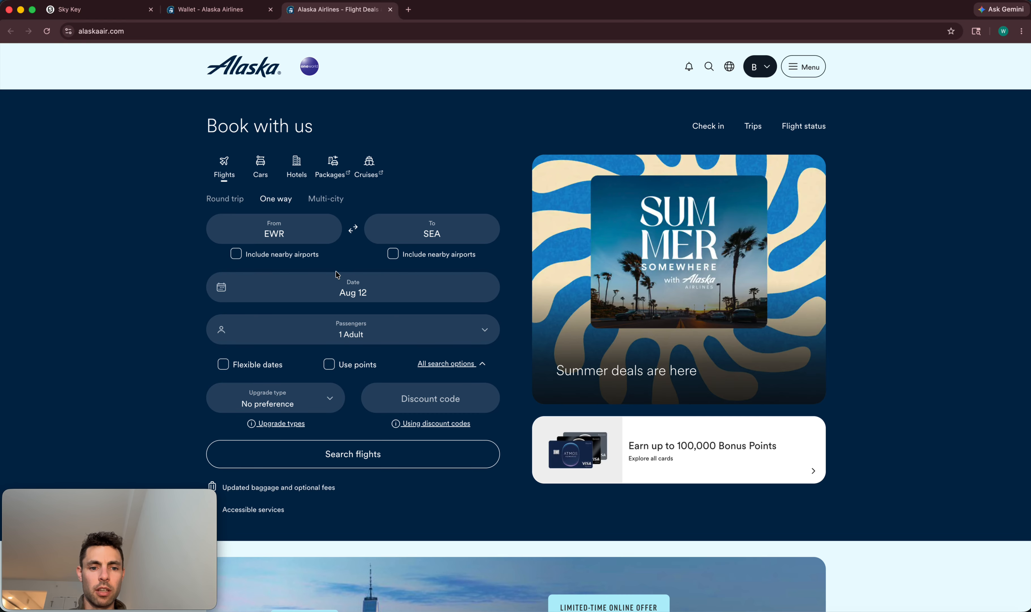
left_click(361, 460)
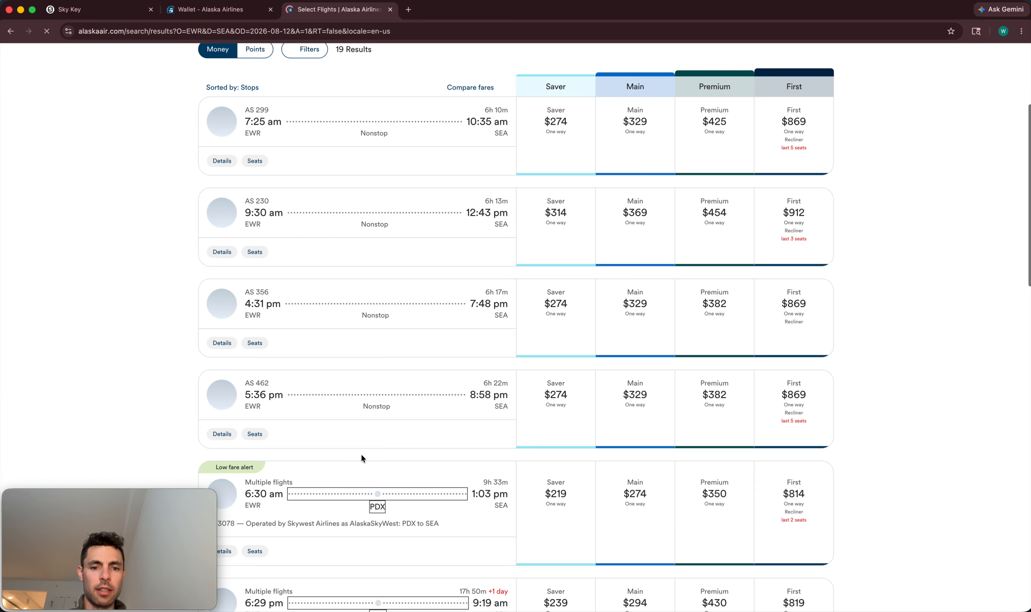
- Choose the Main fare on the 7:25 am nonstop flight AS 299 and proceed from the cart to checkout
left_click(634, 315)
left_click(596, 338)
left_click(801, 344)
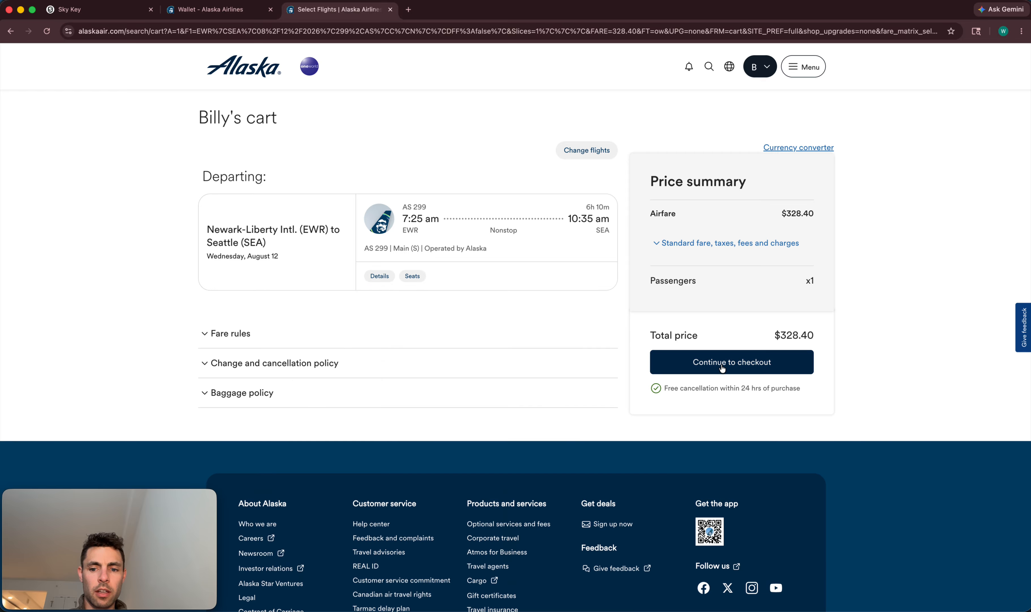
left_click(727, 366)
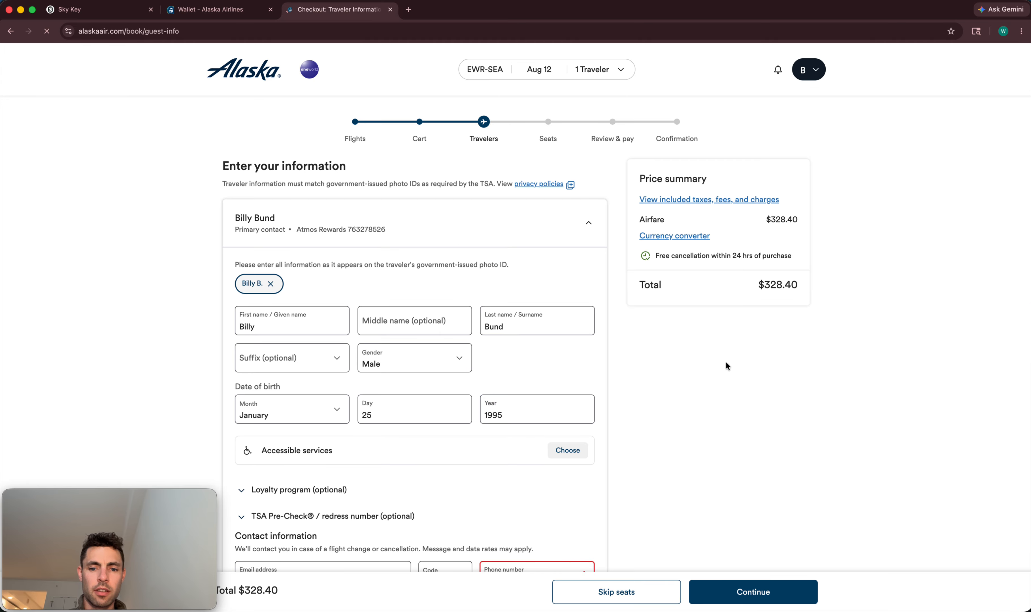
- Complete the primary contact's phone number and continue to Review & pay without choosing a seat
scroll(706, 380, "down", 4)
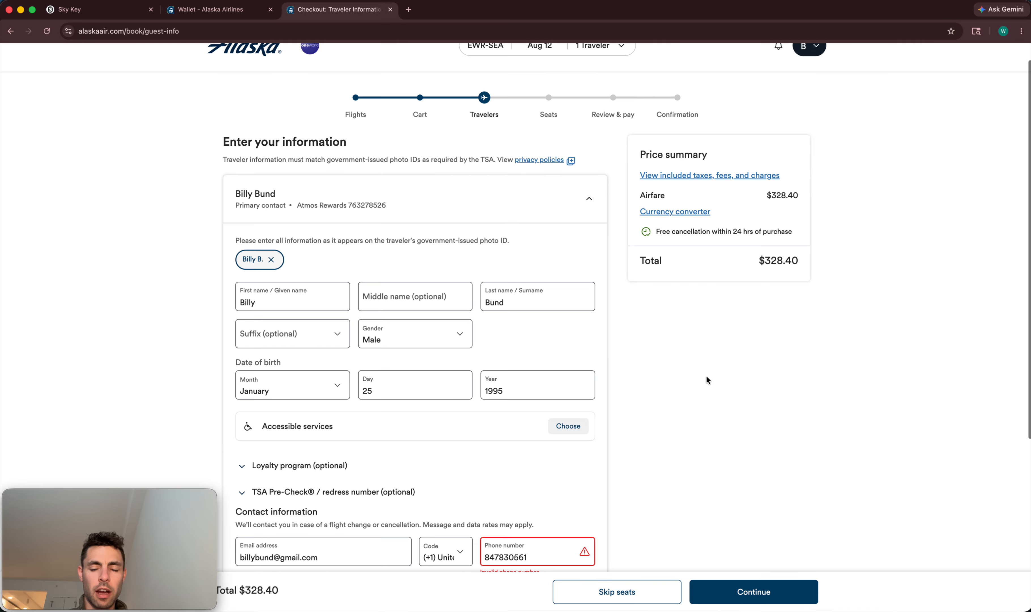
left_click(481, 421)
type("1")
left_click(764, 592)
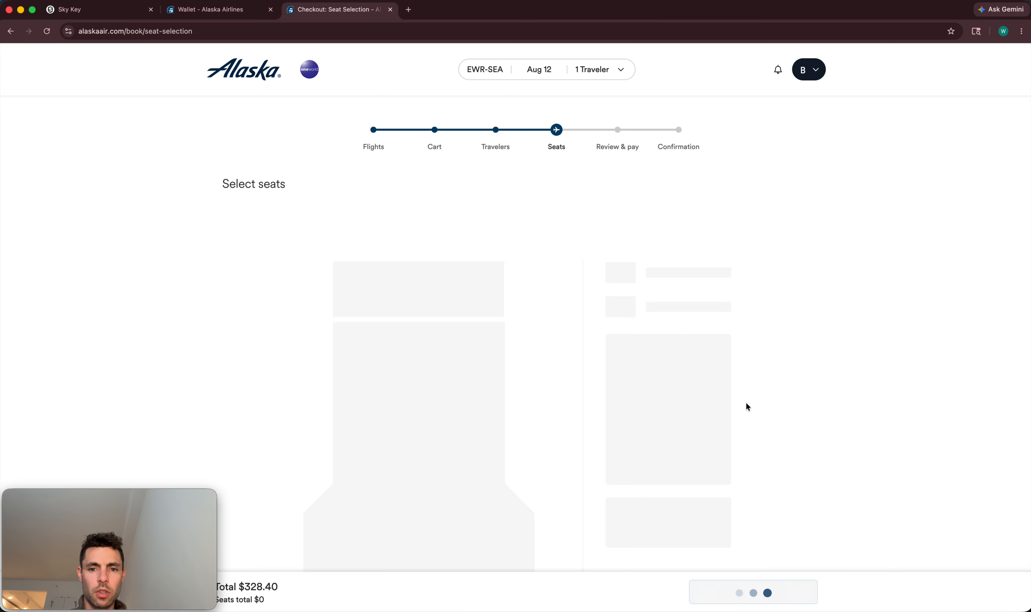
scroll(740, 479, "down", 2)
left_click(727, 591)
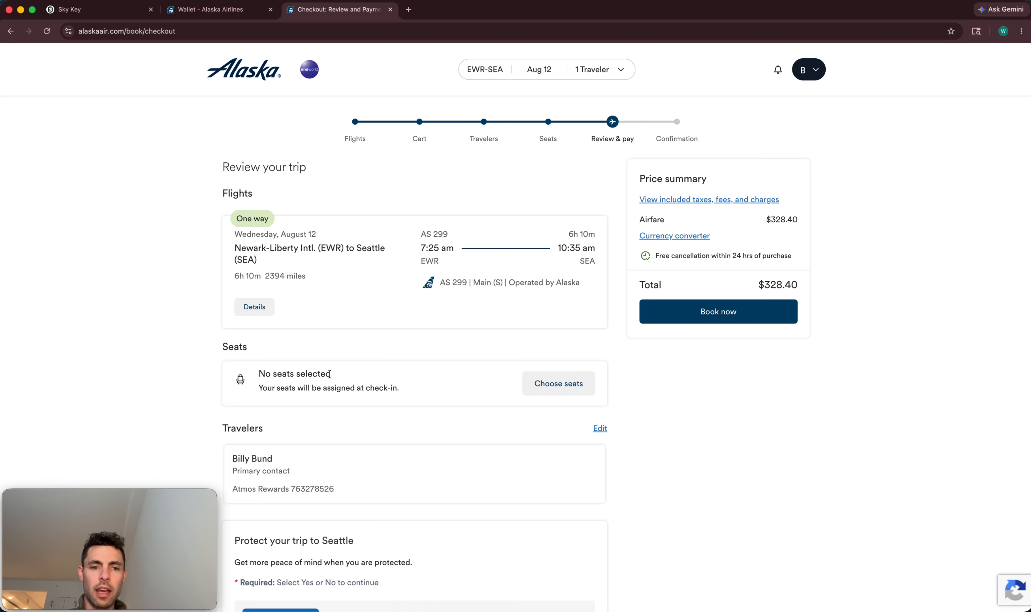
- Review the trip details, the travel protection offer and the payment options on the checkout page
left_click(311, 170)
left_click_drag(311, 170, 221, 165)
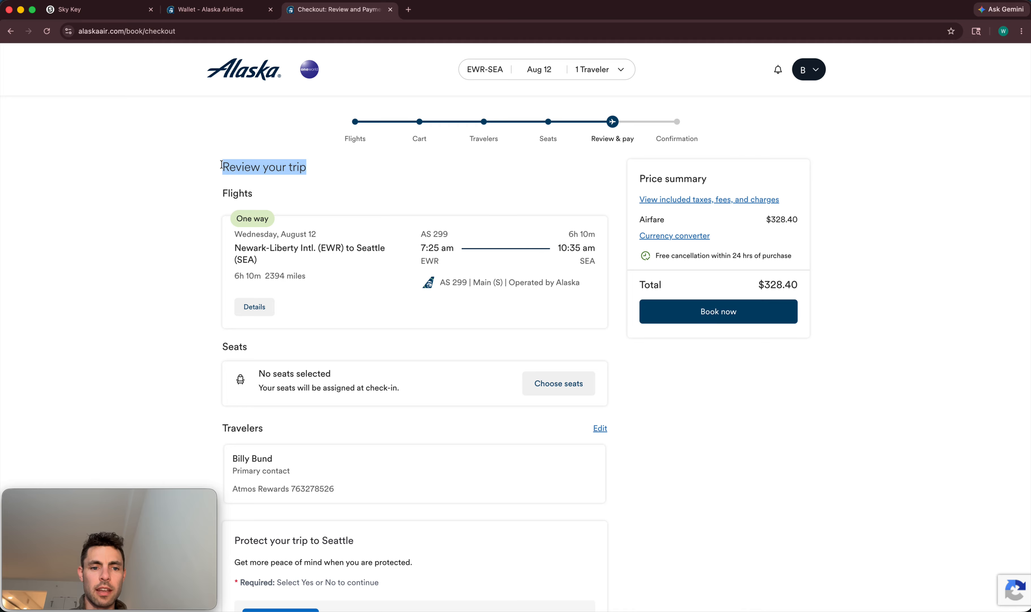
left_click(198, 233)
scroll(198, 234, "down", 4)
scroll(198, 233, "down", 9)
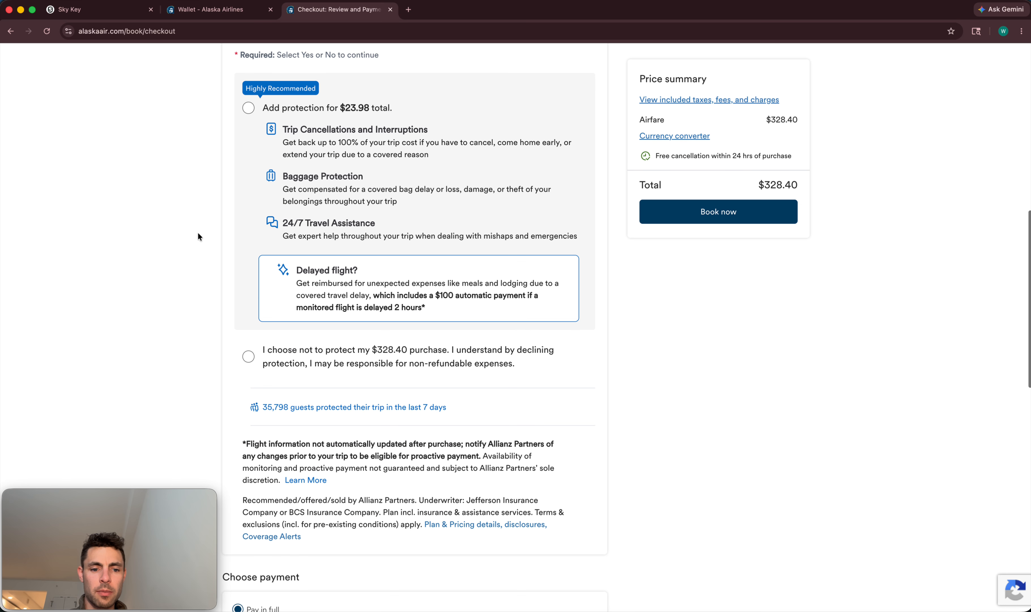
scroll(198, 232, "down", 5)
scroll(256, 265, "down", 2)
left_click_drag(303, 277, 219, 269)
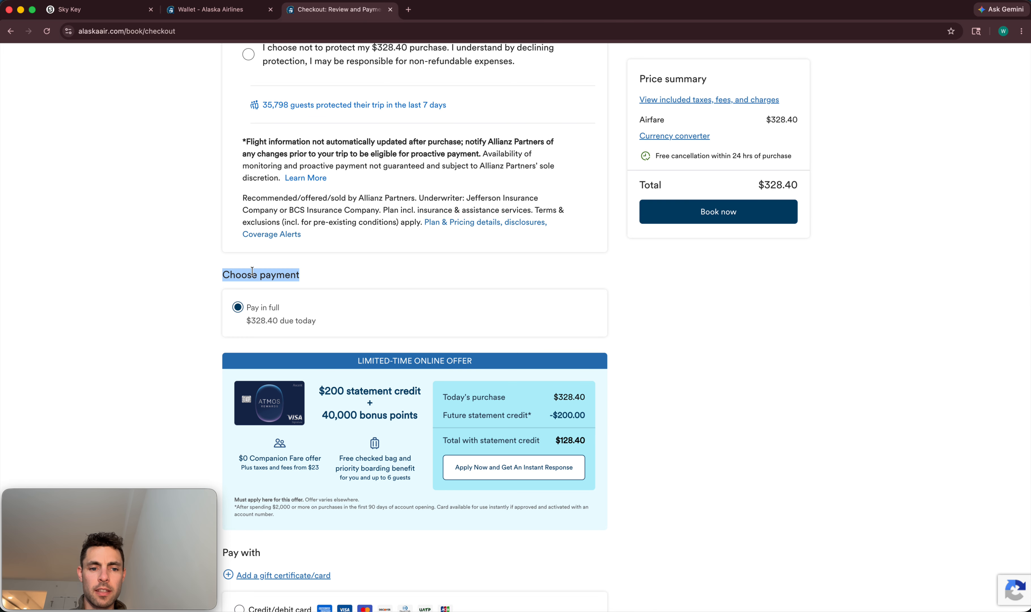
scroll(265, 270, "down", 6)
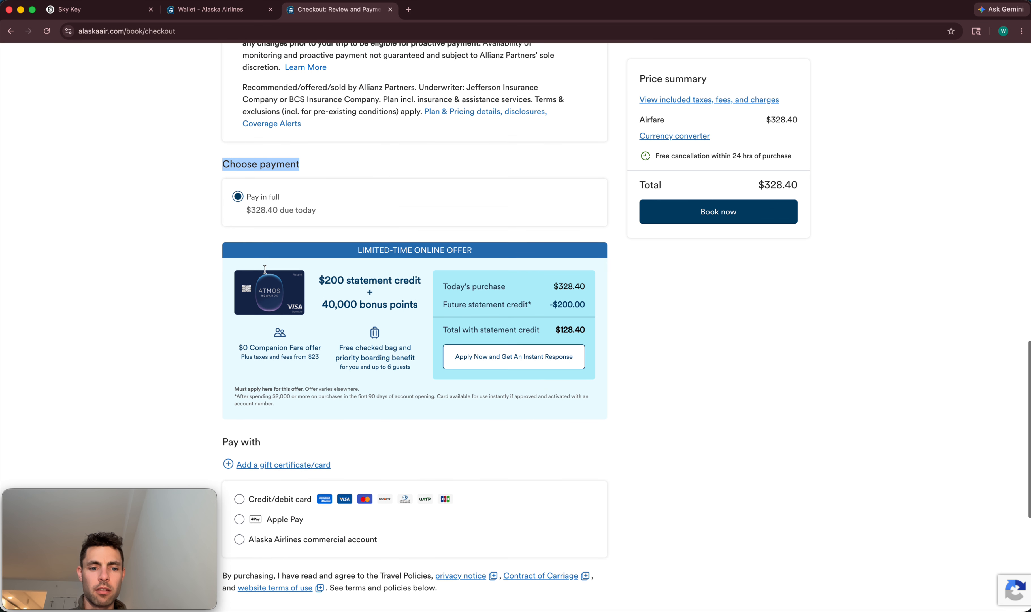
scroll(264, 270, "down", 1)
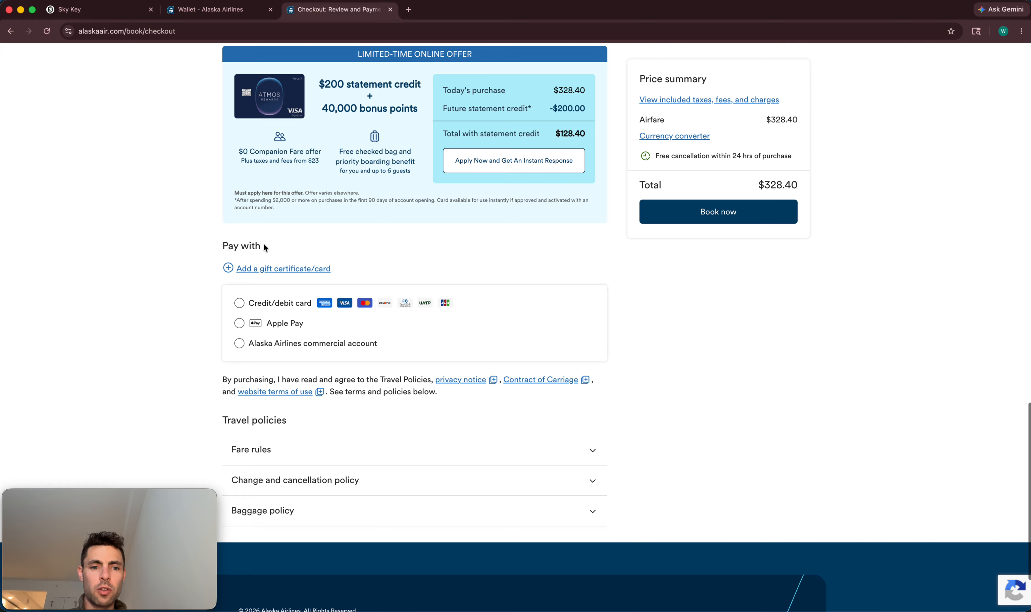
left_click_drag(264, 247, 221, 246)
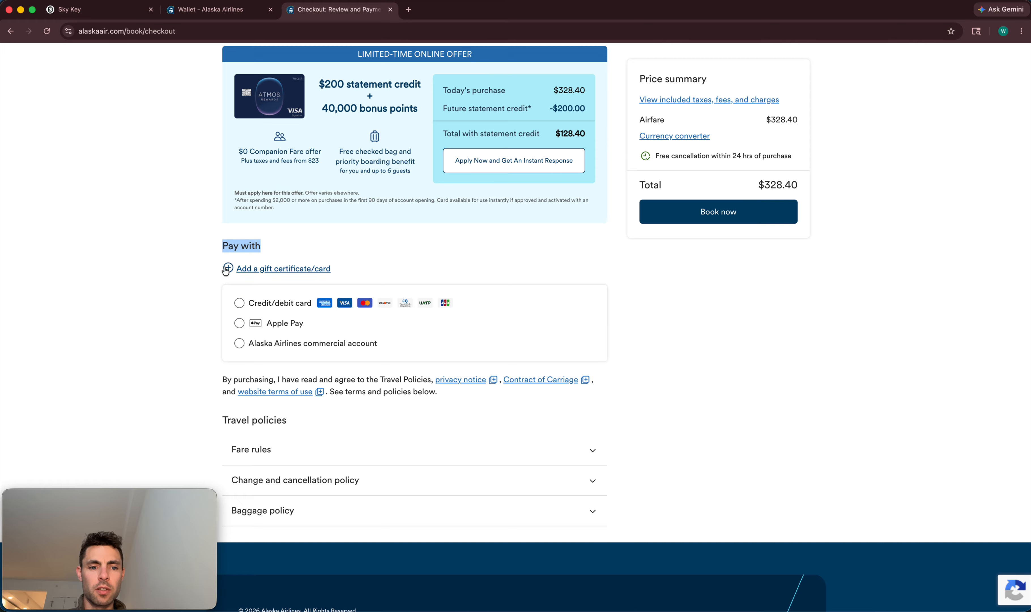
- Expand the gift certificate/card entry under the payment options and examine its certificate code and PIN fields and the trip total
left_click(252, 272)
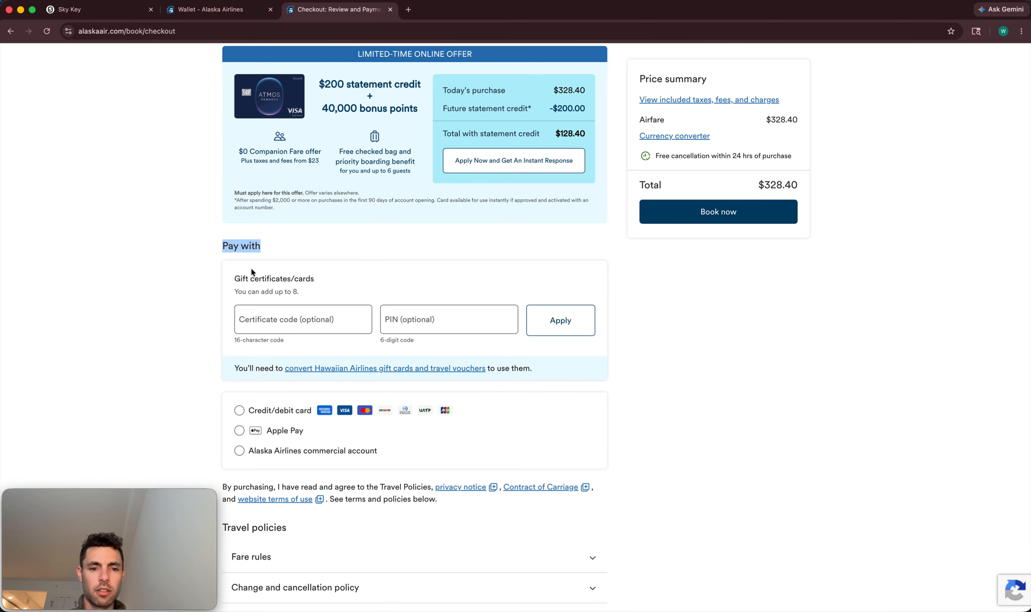
scroll(251, 267, "down", 3)
scroll(274, 253, "down", 1)
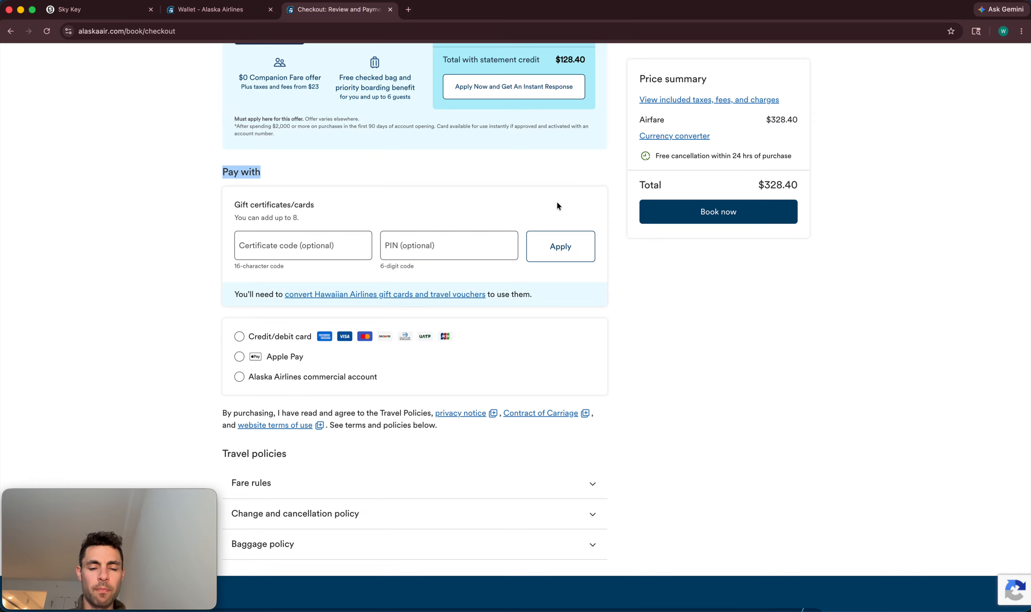
scroll(454, 190, "down", 1)
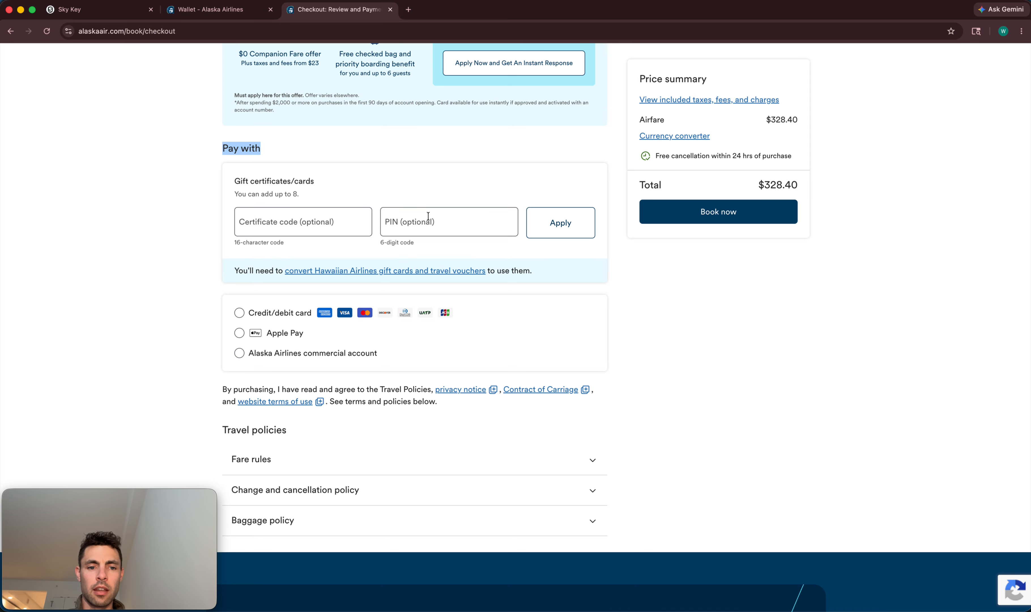
left_click(264, 222)
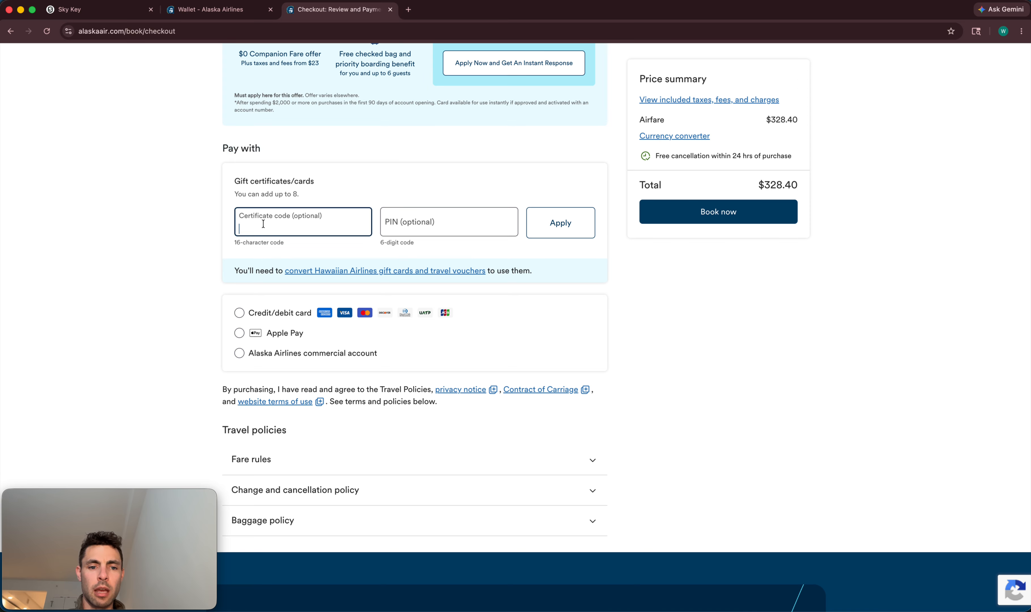
left_click(405, 226)
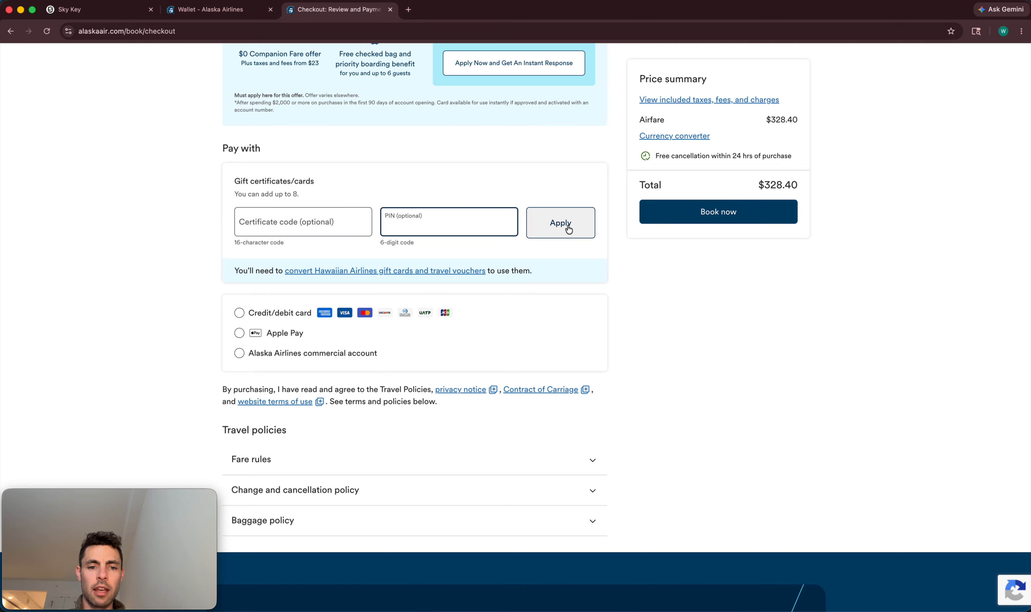
scroll(569, 228, "down", 2)
scroll(568, 230, "up", 1)
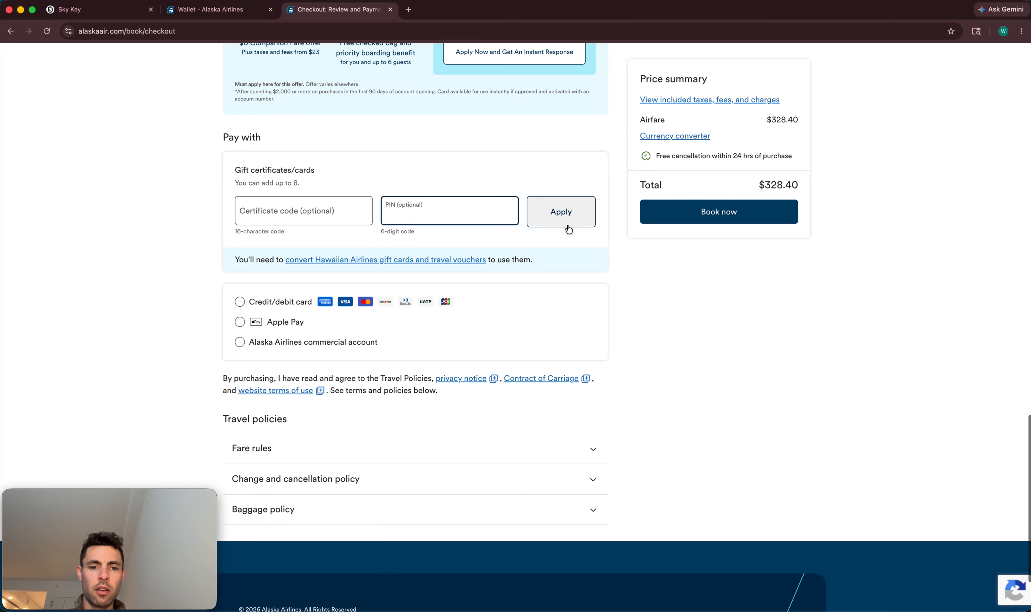
scroll(568, 230, "up", 1)
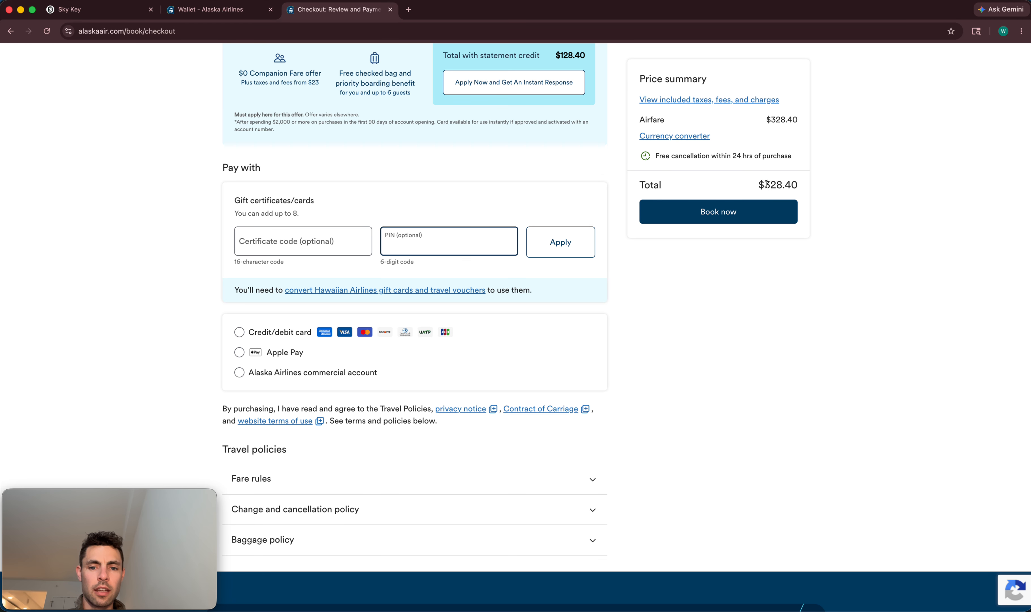
left_click_drag(803, 185, 764, 183)
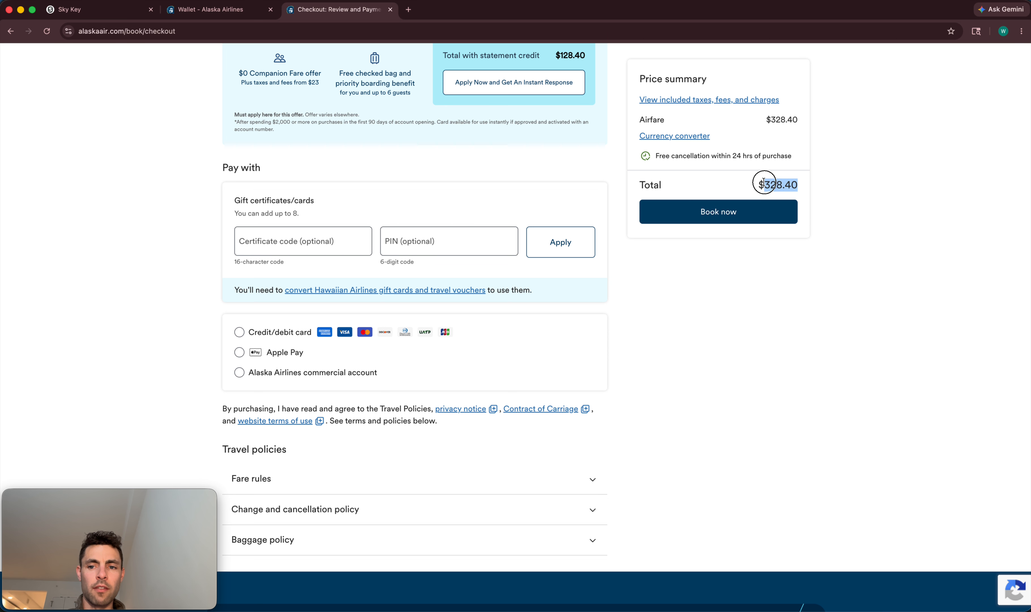